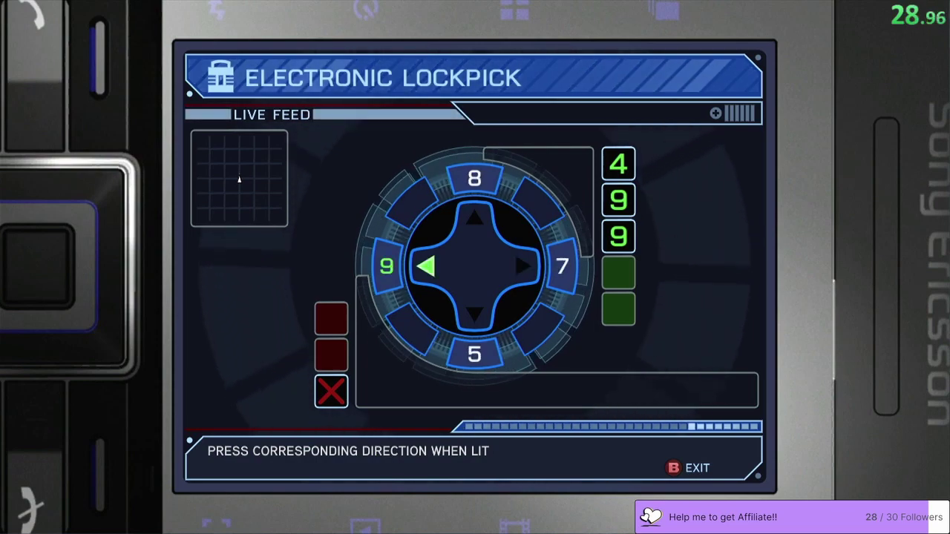
Enter the final lockpick directions (Left, Right), hack the office computer, and head into the hallway
{"action": "key", "text": "Left"}
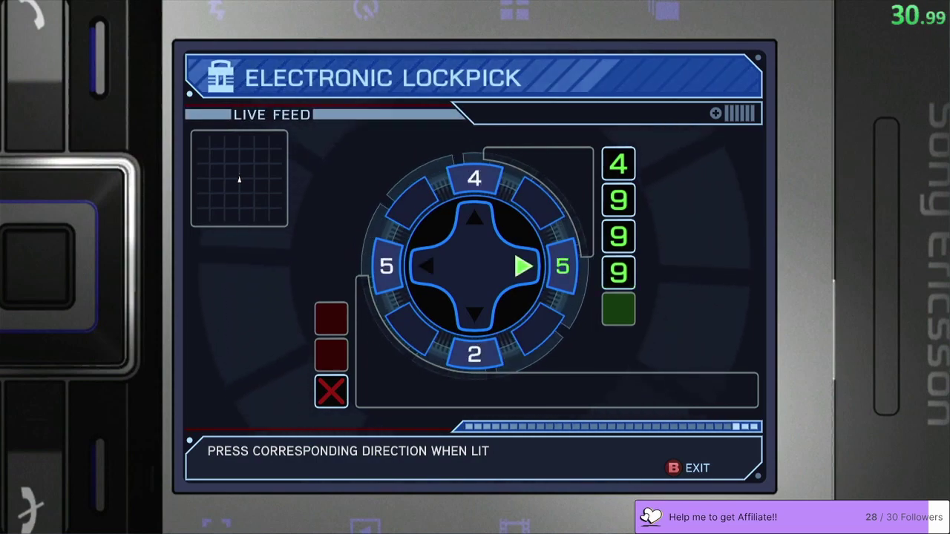
{"action": "key", "text": "Right"}
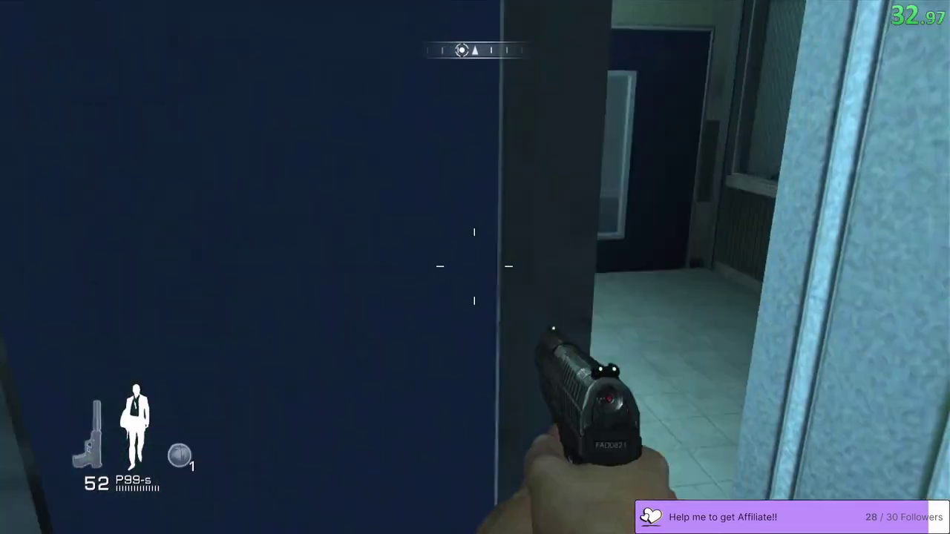
{"action": "key", "text": "w"}
{"action": "key", "text": "e"}
{"action": "key", "text": "w"}
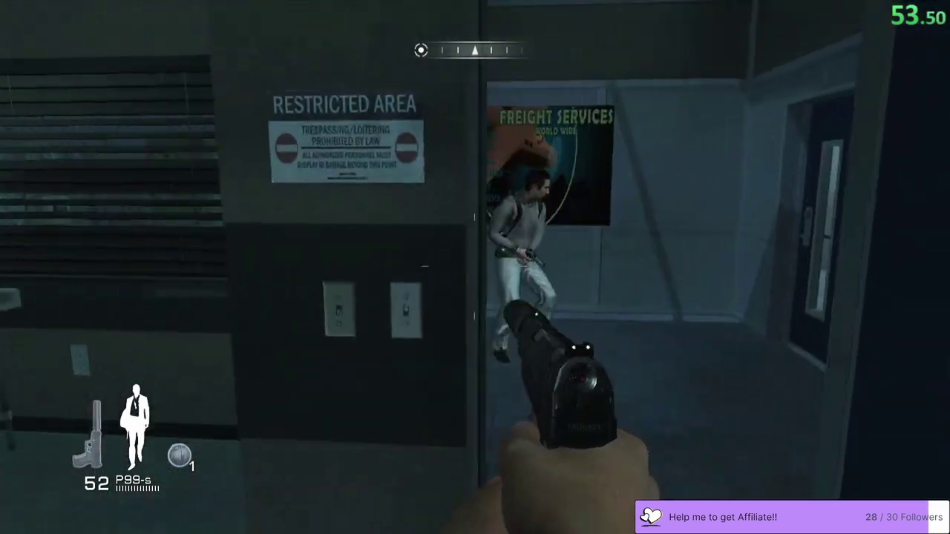
Shoot the corridor guard, melee takedown the next one, and shoot the guard ahead
{"action": "left_click", "coordinate": [475, 267]}
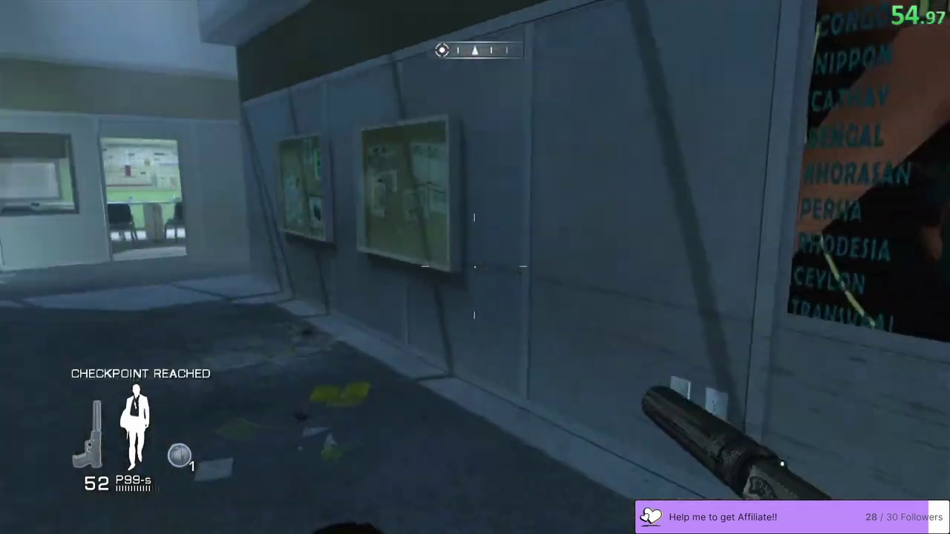
{"action": "key", "text": "w"}
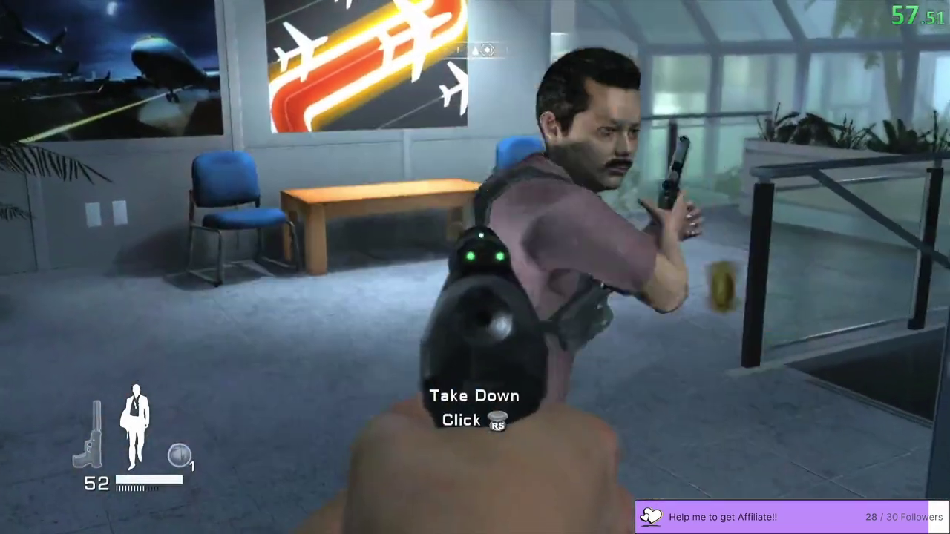
{"action": "middle_click", "coordinate": [474, 267]}
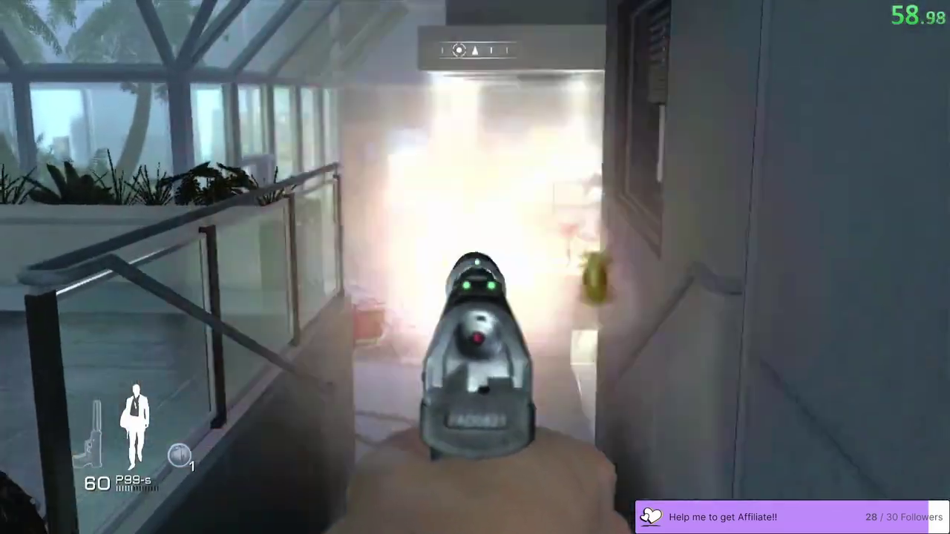
{"action": "key", "text": "w"}
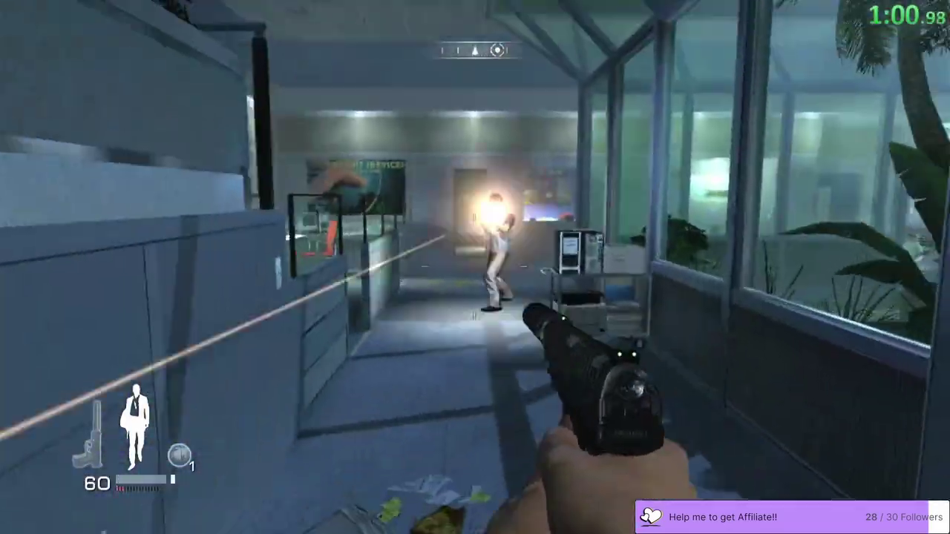
{"action": "right_click", "coordinate": [474, 267]}
{"action": "left_click", "coordinate": [474, 267]}
Advance down the corridor, switch to weapon 2, and pick the door lock (code 70624)
{"action": "key", "text": "w"}
{"action": "key", "text": "w"}
{"action": "key", "text": "2"}
{"action": "key", "text": "w"}
{"action": "key", "text": "e"}
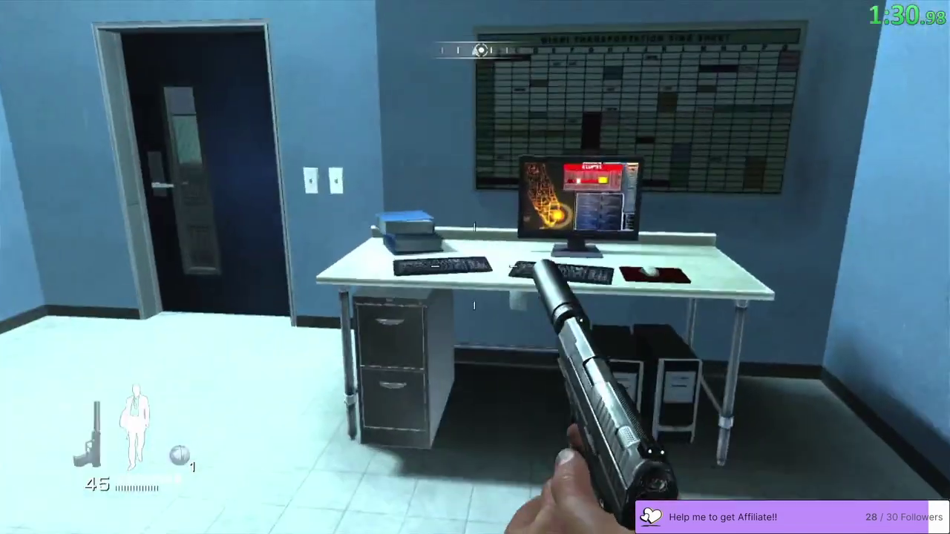
Hack the office computer, crack lock code 63080 (Left, Up), and walk to the lab terminal
{"action": "key", "text": "e"}
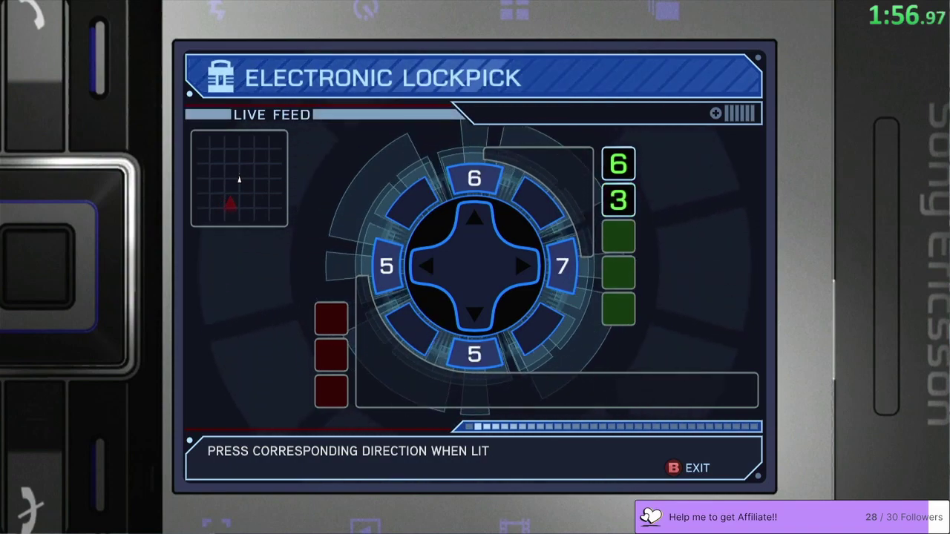
{"action": "key", "text": "Left"}
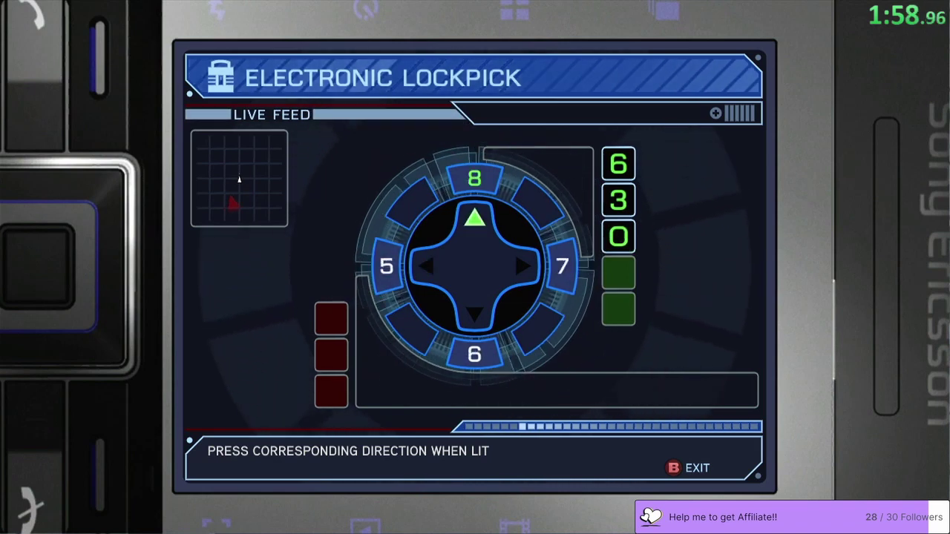
{"action": "key", "text": "Up"}
{"action": "key", "text": "Up"}
{"action": "key", "text": "w"}
Hack the lab terminal and run through the lab into the hangar warehouse
{"action": "key", "text": "e"}
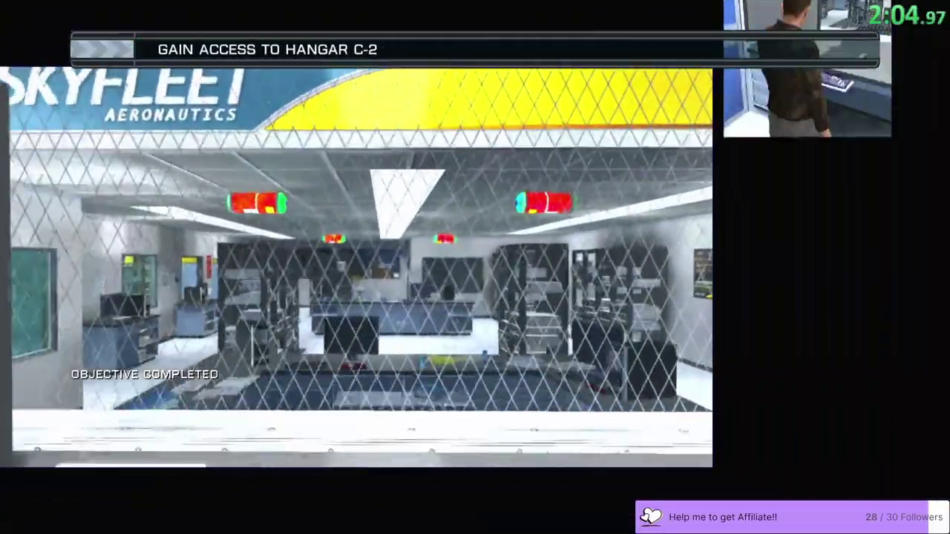
{"action": "key", "text": "w"}
{"action": "key", "text": "w"}
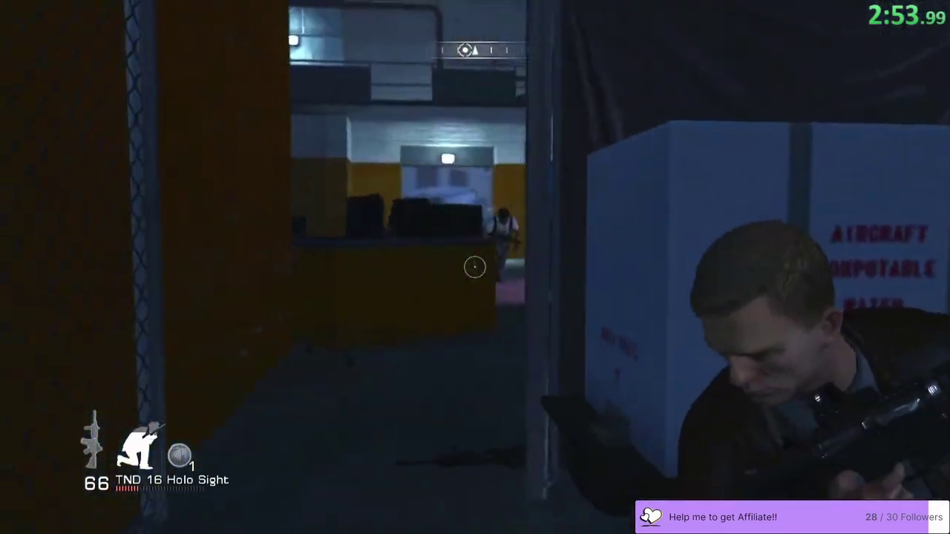
Gun down the warehouse guards through the holo sight, then climb the ladder toward Hangar C-2
{"action": "left_click", "coordinate": [474, 267]}
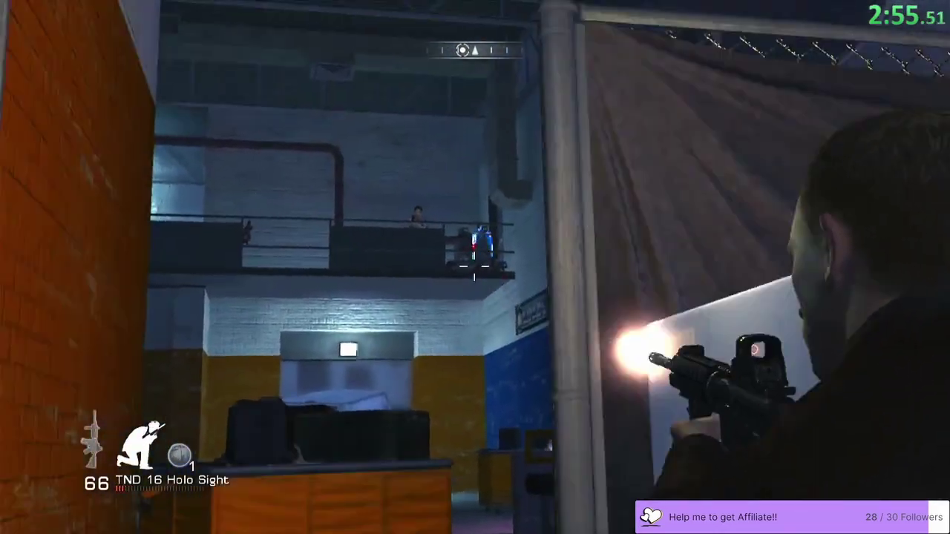
{"action": "left_click", "coordinate": [474, 267]}
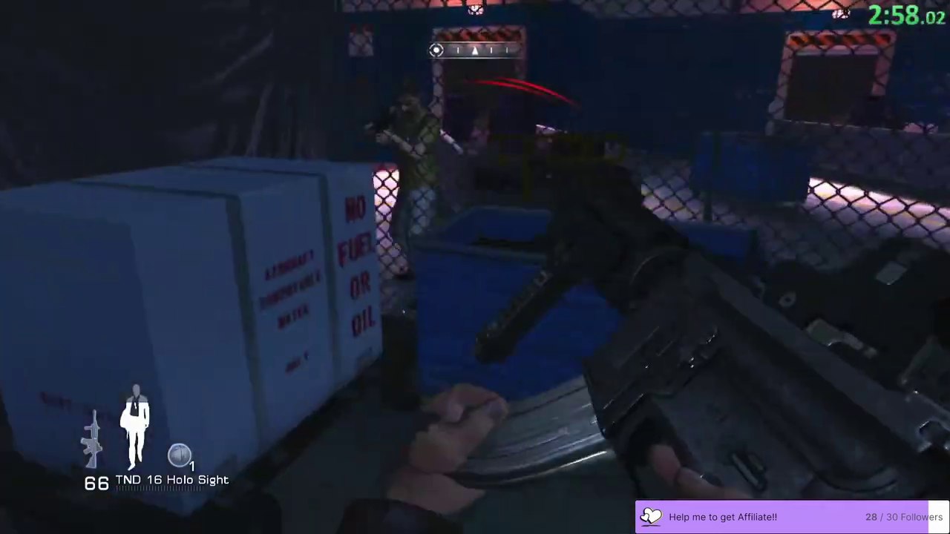
{"action": "left_click", "coordinate": [474, 267]}
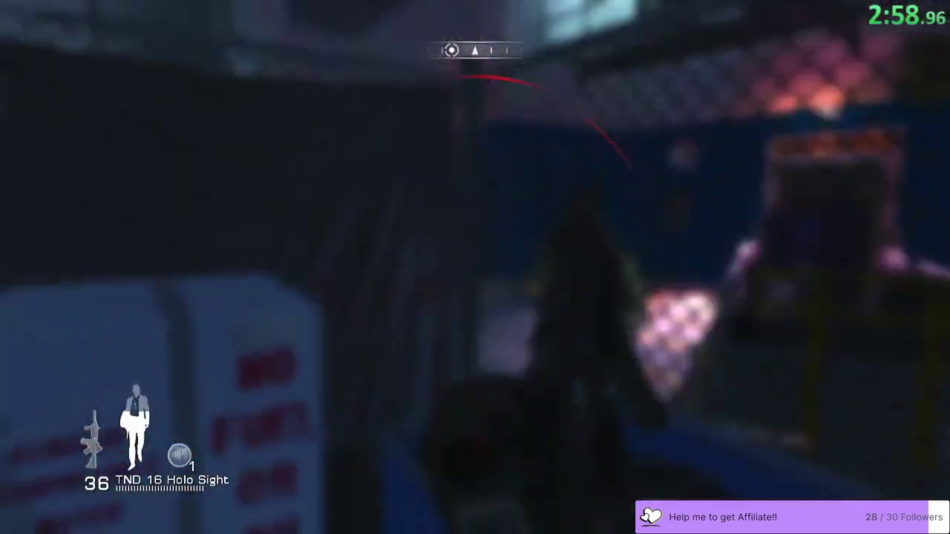
{"action": "right_click", "coordinate": [474, 267]}
{"action": "left_click", "coordinate": [474, 267]}
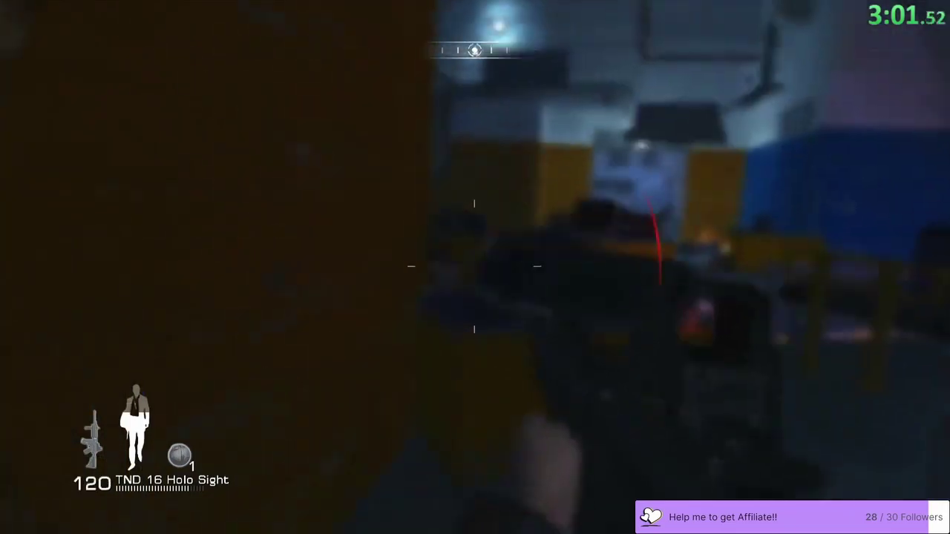
{"action": "right_click", "coordinate": [474, 267]}
{"action": "right_click", "coordinate": [474, 267]}
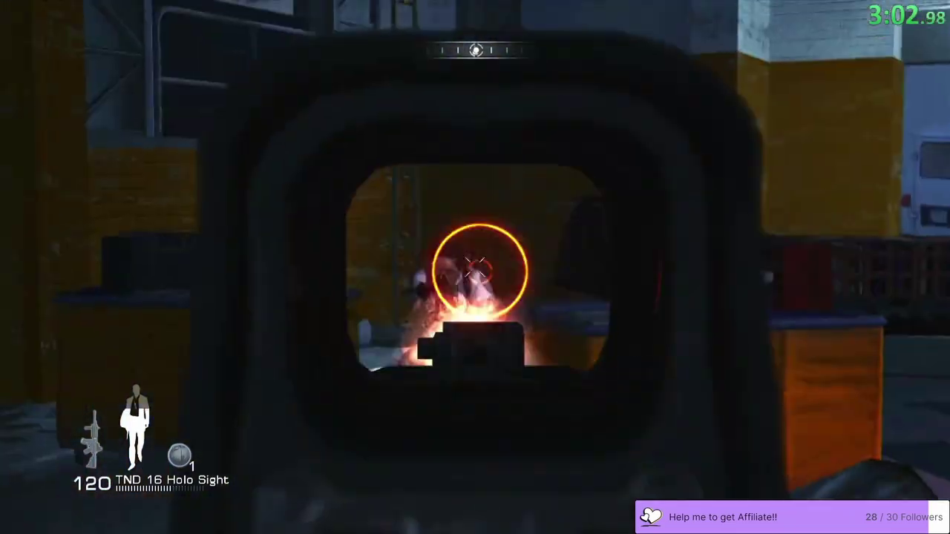
{"action": "left_click", "coordinate": [474, 267]}
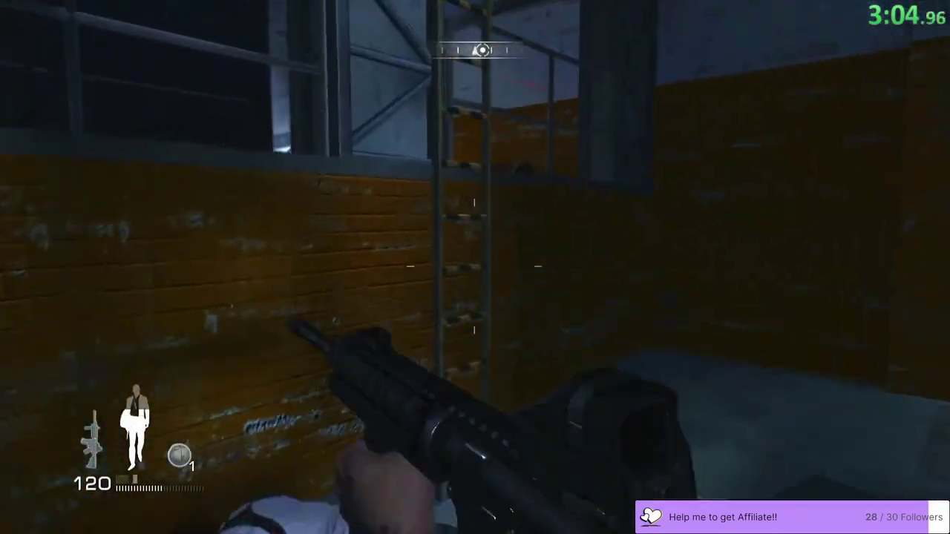
{"action": "key", "text": "e"}
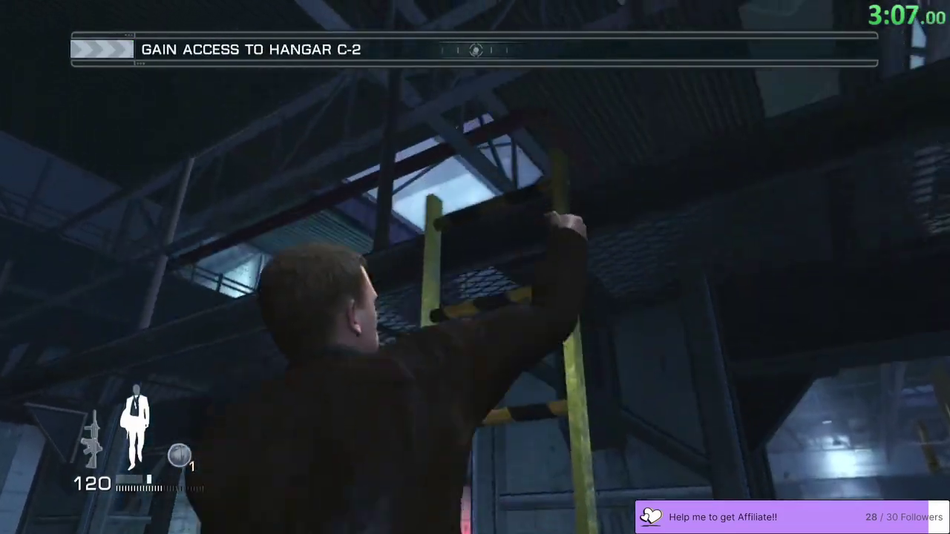
Vault onto the catwalk into cover and shoot the enemies, including the upper-walkway gunman
{"action": "key", "text": "space"}
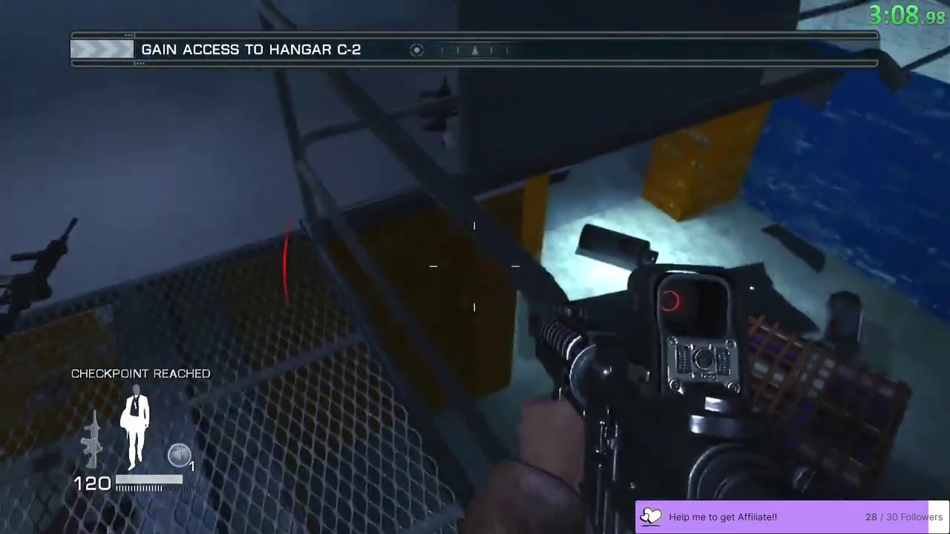
{"action": "key", "text": "space"}
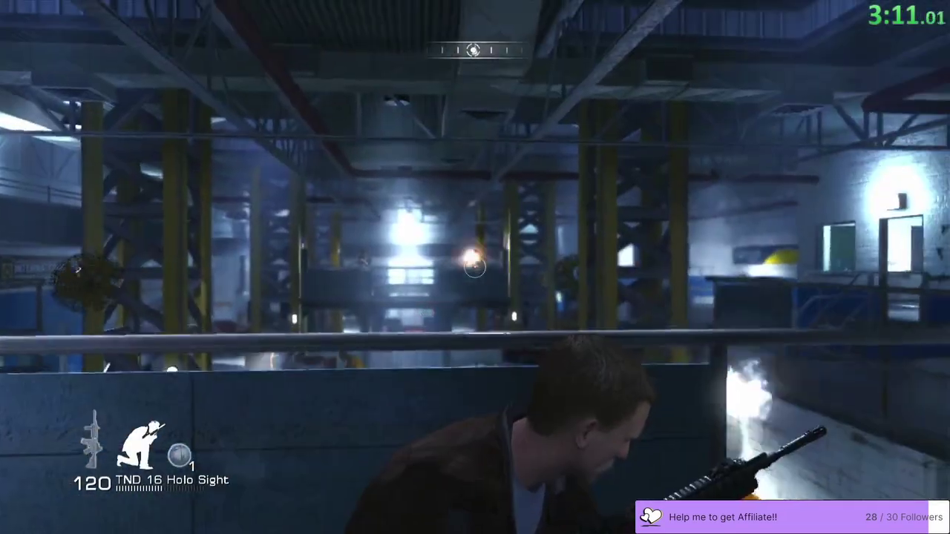
{"action": "left_click", "coordinate": [475, 267]}
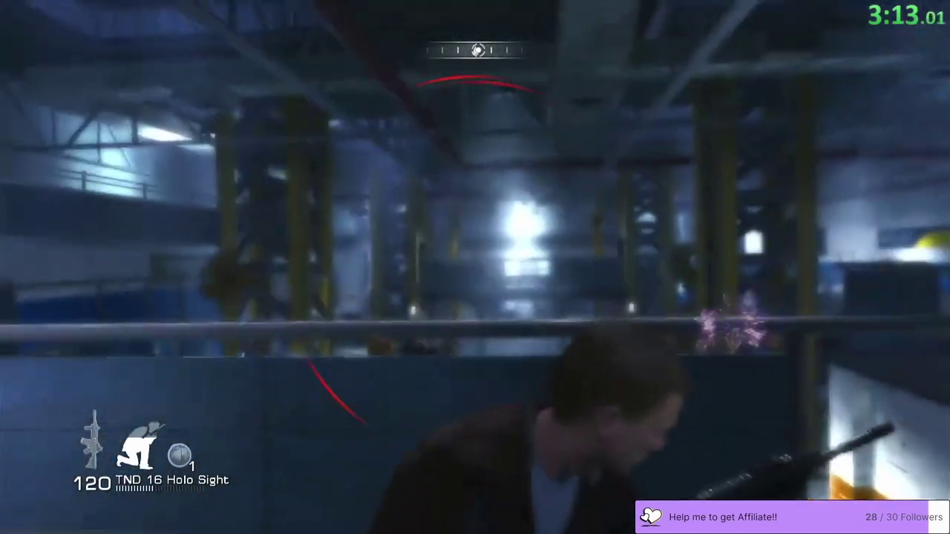
{"action": "left_click", "coordinate": [475, 267]}
{"action": "left_click", "coordinate": [474, 267]}
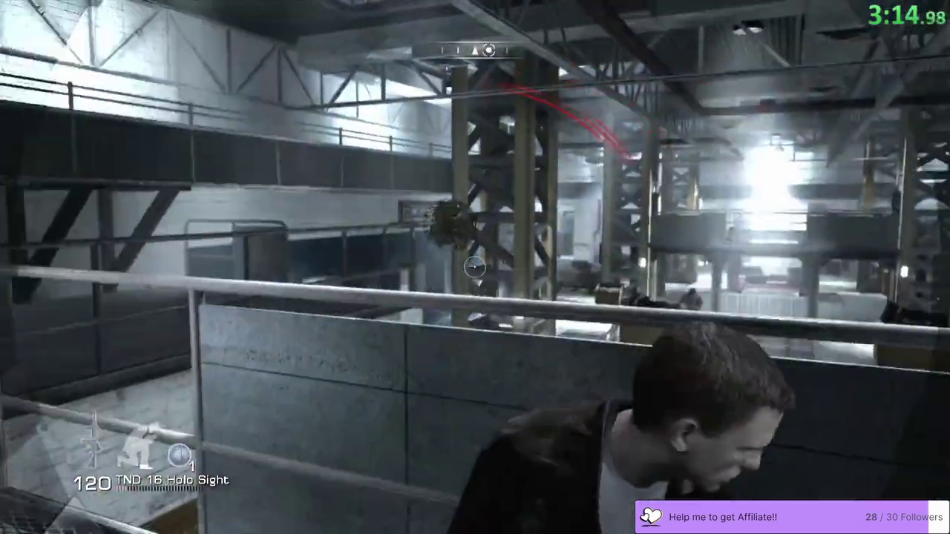
{"action": "left_click_drag", "start_coordinate": [475, 267], "coordinate": [667, 267]}
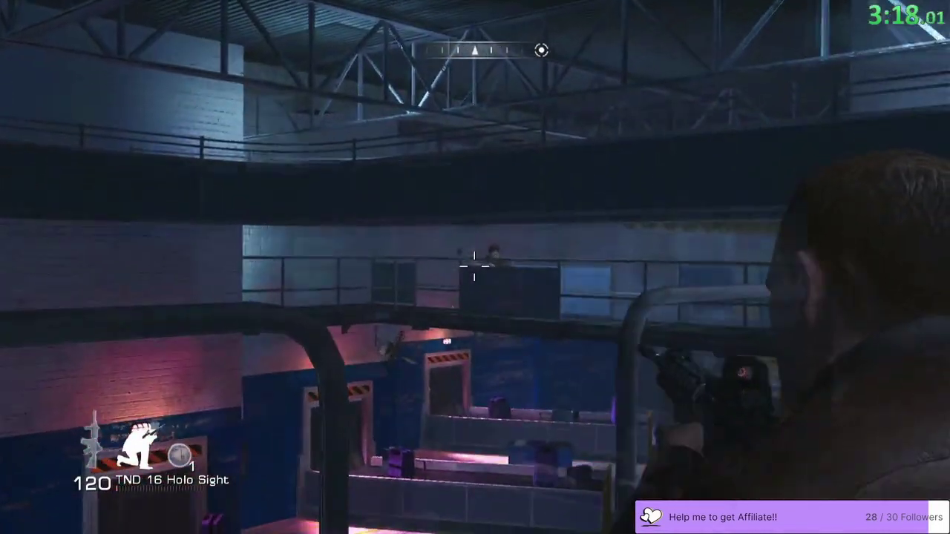
{"action": "left_click", "coordinate": [475, 268]}
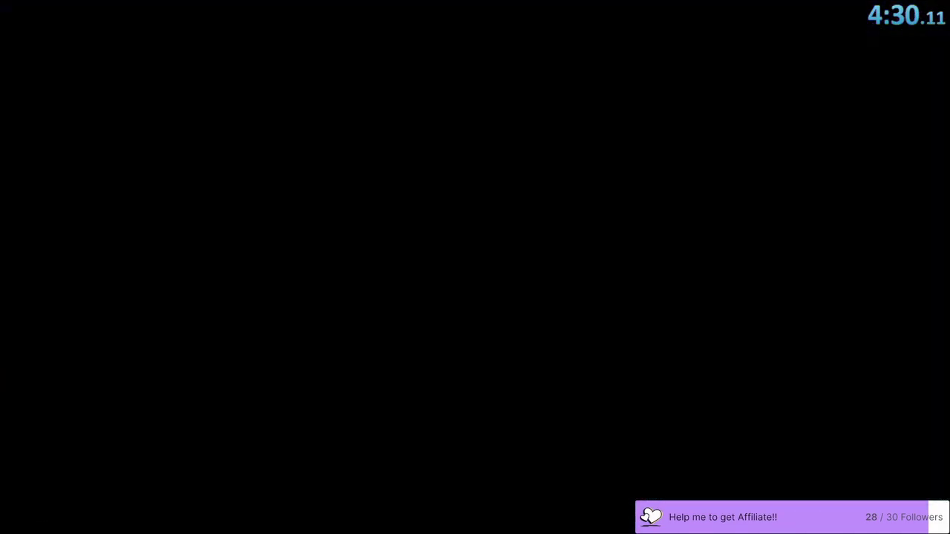
Pause the Skyfleet aircraft briefing on the level's loading screen with Escape
{"action": "key", "text": "Escape"}
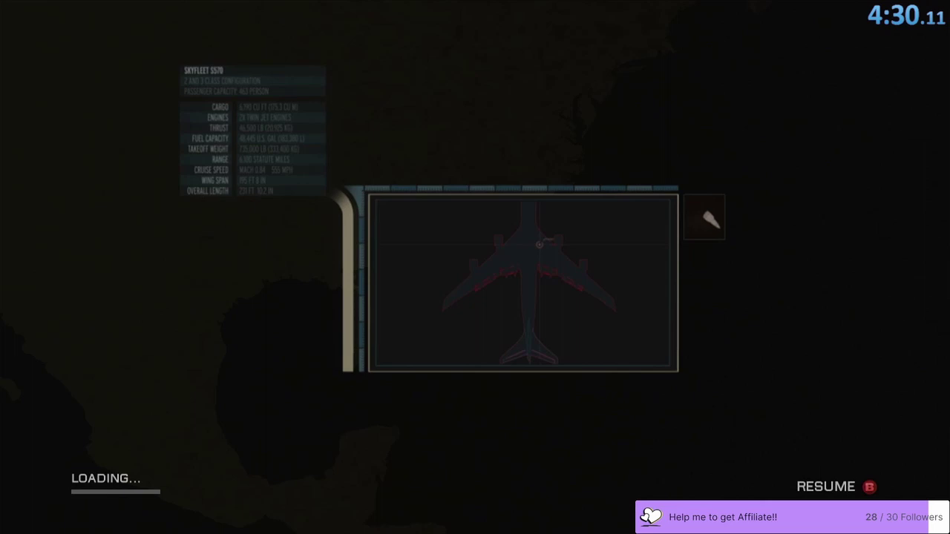